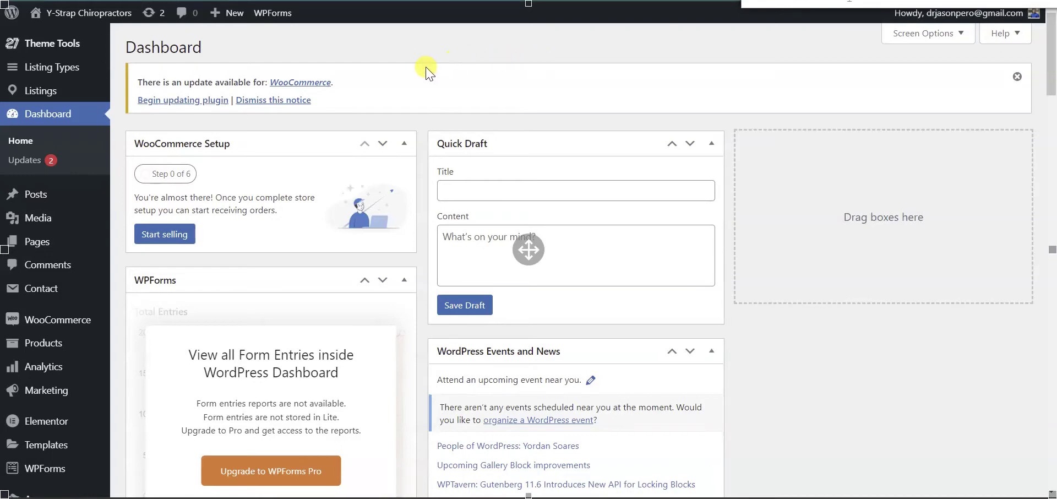
Open the WooCommerce payment settings and set up the PayPal extension from the recommended ways to get paid.
{"action": "scroll", "coordinate": [405, 77], "scroll_direction": "down", "scroll_amount": 2}
{"action": "scroll", "coordinate": [409, 93], "scroll_direction": "up", "scroll_amount": 2}
{"action": "mouse_move", "coordinate": [60, 320]}
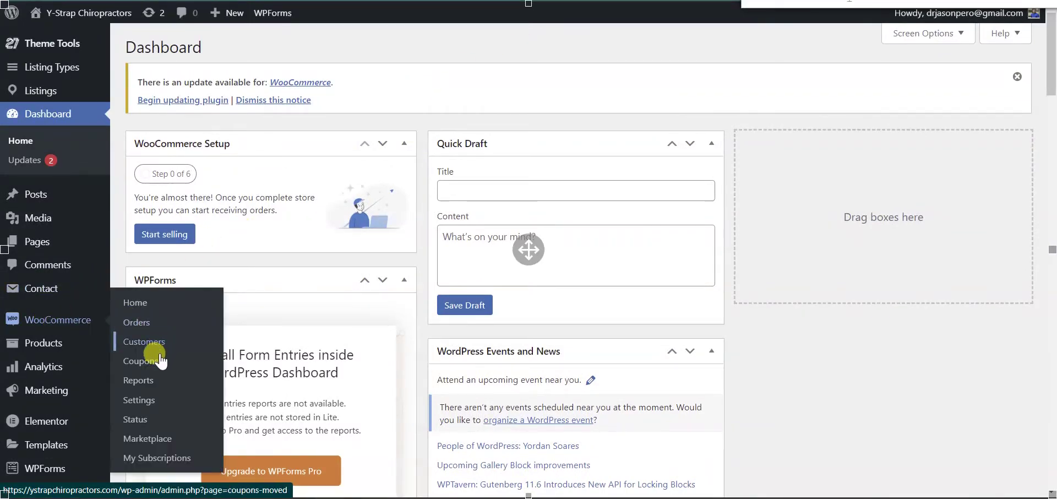
{"action": "left_click", "coordinate": [149, 398]}
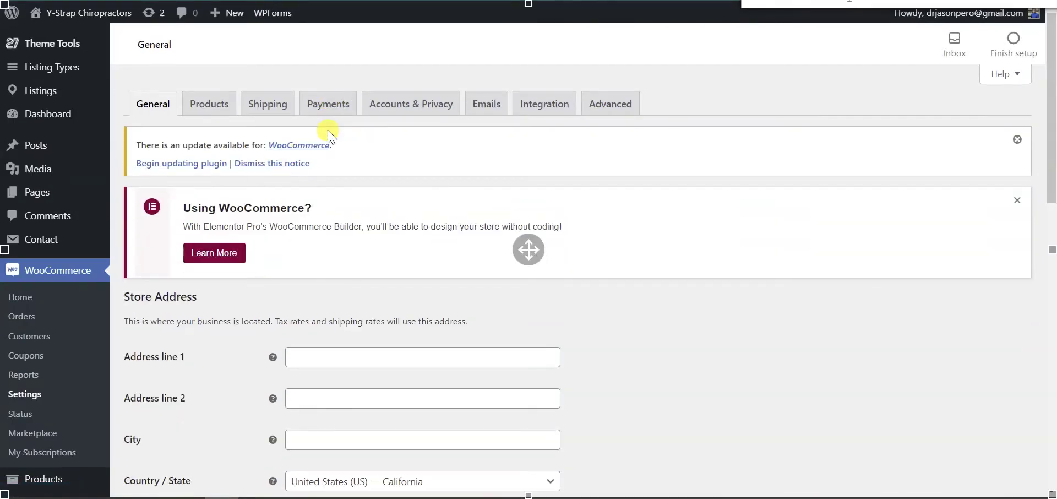
{"action": "left_click", "coordinate": [335, 108]}
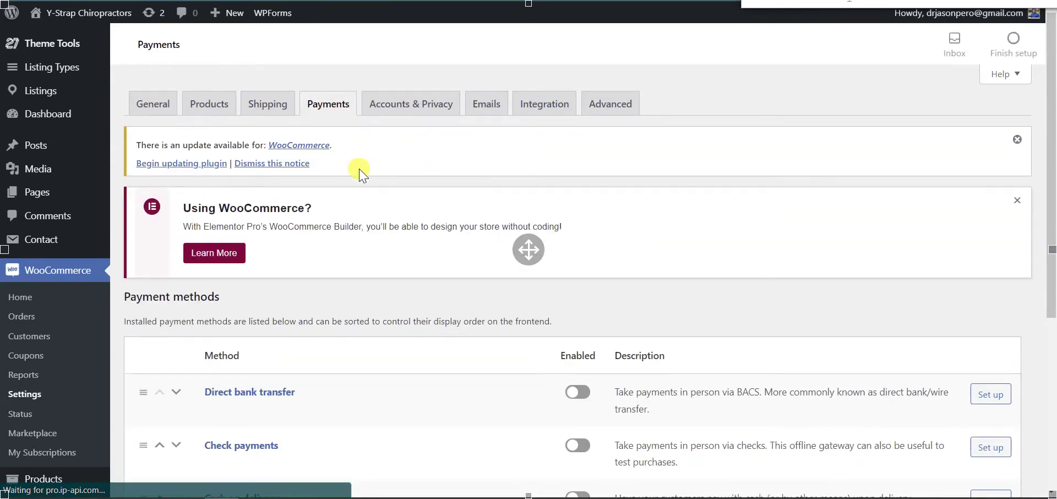
{"action": "scroll", "coordinate": [361, 172], "scroll_direction": "down", "scroll_amount": 2}
{"action": "scroll", "coordinate": [363, 176], "scroll_direction": "down", "scroll_amount": 5}
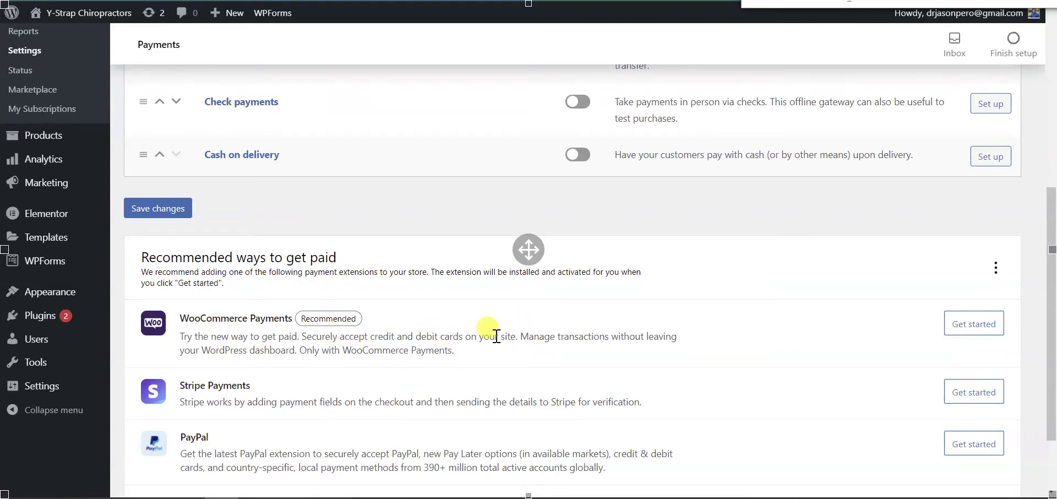
{"action": "scroll", "coordinate": [493, 336], "scroll_direction": "down", "scroll_amount": 2}
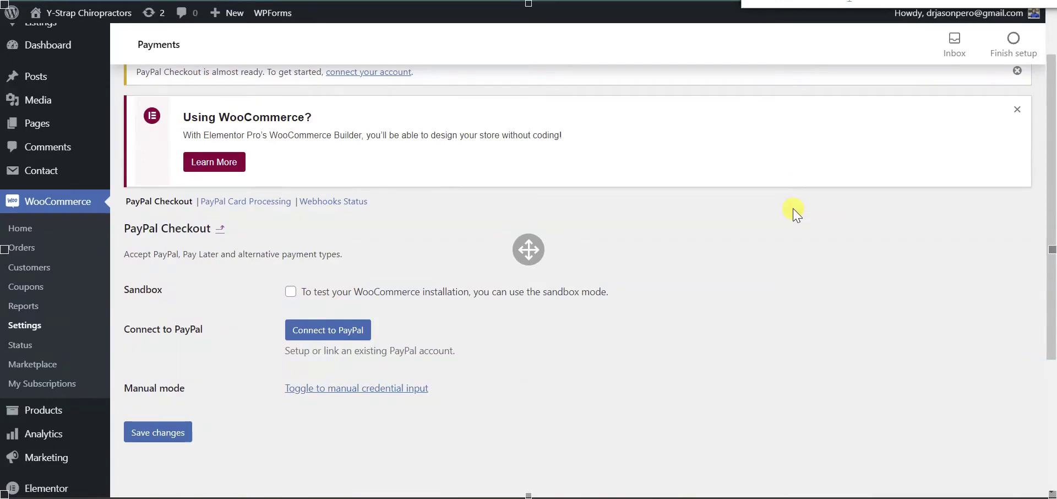
Switch the PayPal Checkout setup to manual credential input and bring up the live credential fields.
{"action": "scroll", "coordinate": [793, 213], "scroll_direction": "up", "scroll_amount": 1}
{"action": "scroll", "coordinate": [52, 330], "scroll_direction": "down", "scroll_amount": 1}
{"action": "scroll", "coordinate": [231, 256], "scroll_direction": "up", "scroll_amount": 1}
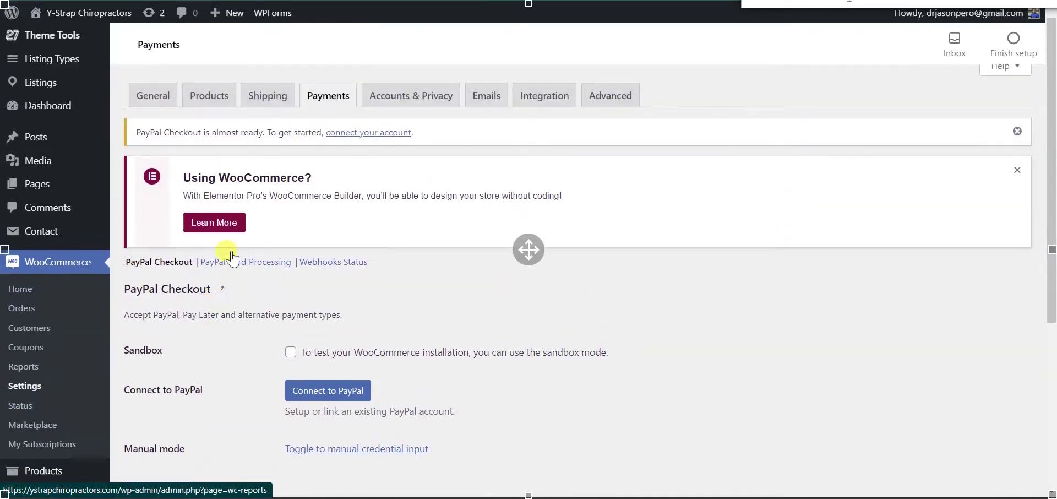
{"action": "scroll", "coordinate": [352, 215], "scroll_direction": "down", "scroll_amount": 2}
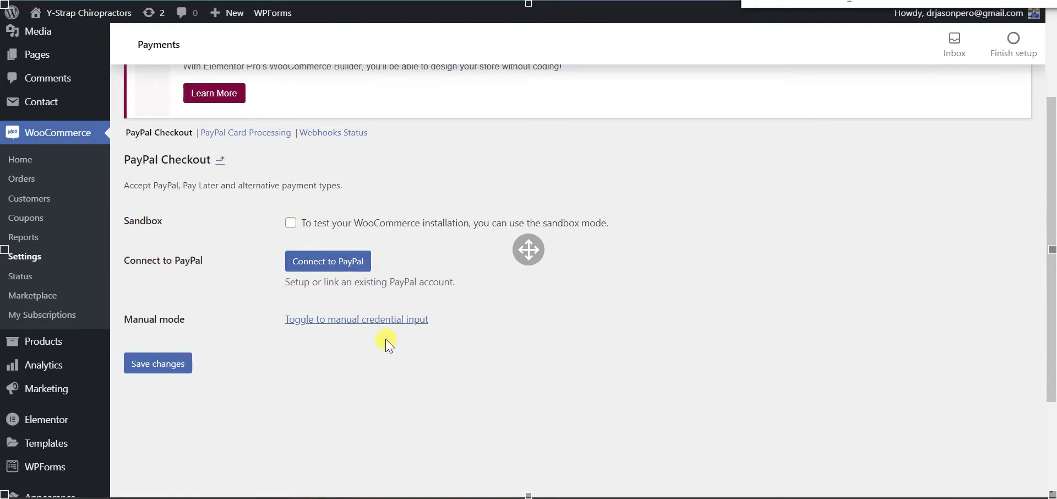
{"action": "left_click", "coordinate": [353, 322]}
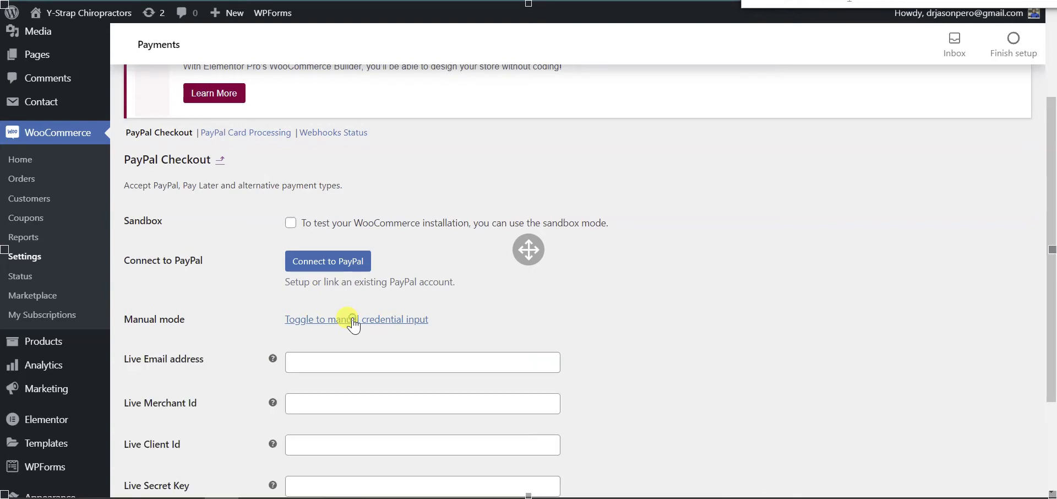
{"action": "scroll", "coordinate": [460, 319], "scroll_direction": "down", "scroll_amount": 3}
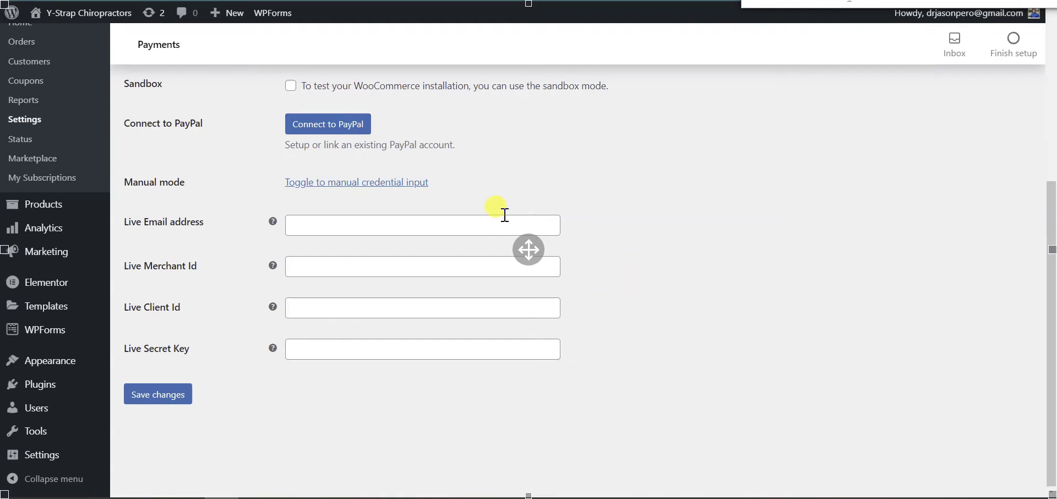
Fill in the Live Email address field with the PayPal account's e-mail.
{"action": "left_click", "coordinate": [373, 227]}
{"action": "left_click", "coordinate": [363, 256]}
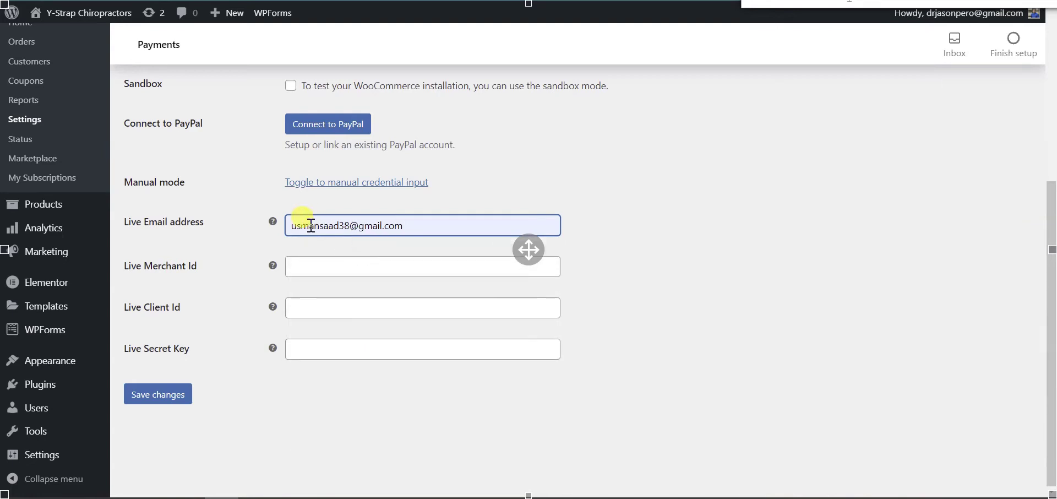
{"action": "left_click", "coordinate": [621, 248]}
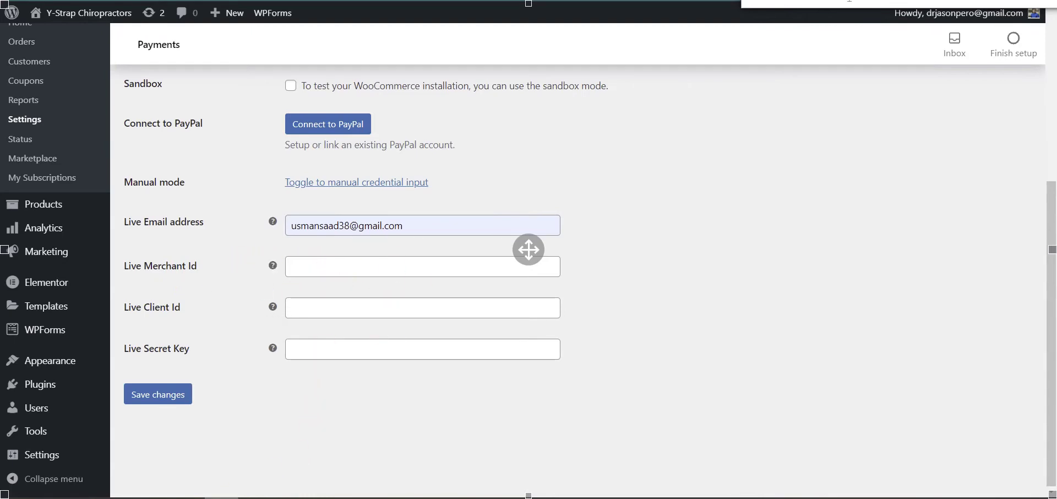
{"action": "left_click", "coordinate": [209, 409]}
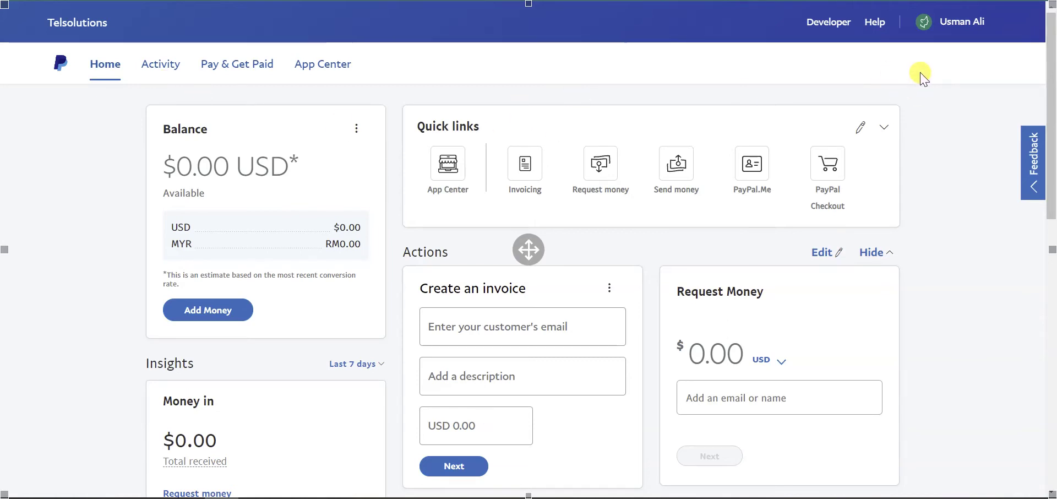
In PayPal, go to the account settings and open the business information page.
{"action": "left_click", "coordinate": [940, 34]}
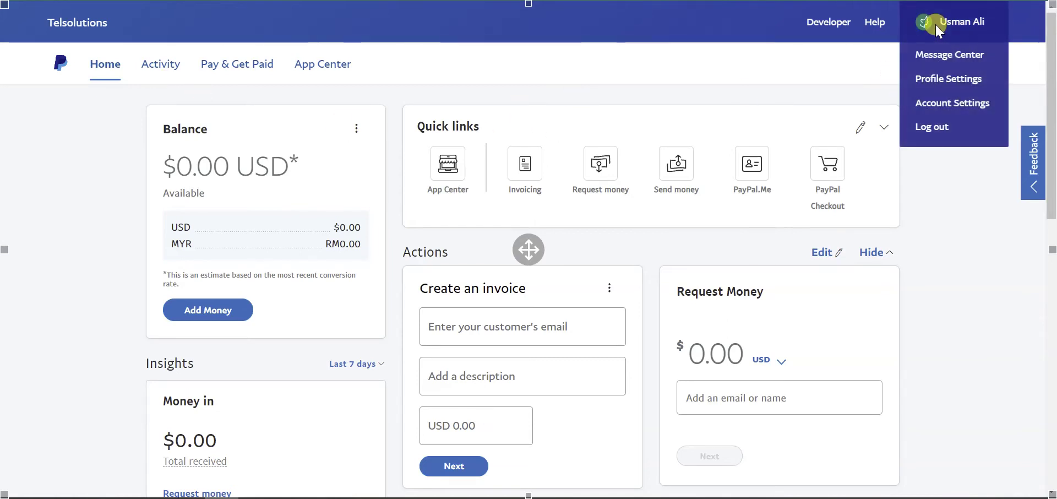
{"action": "left_click", "coordinate": [969, 104]}
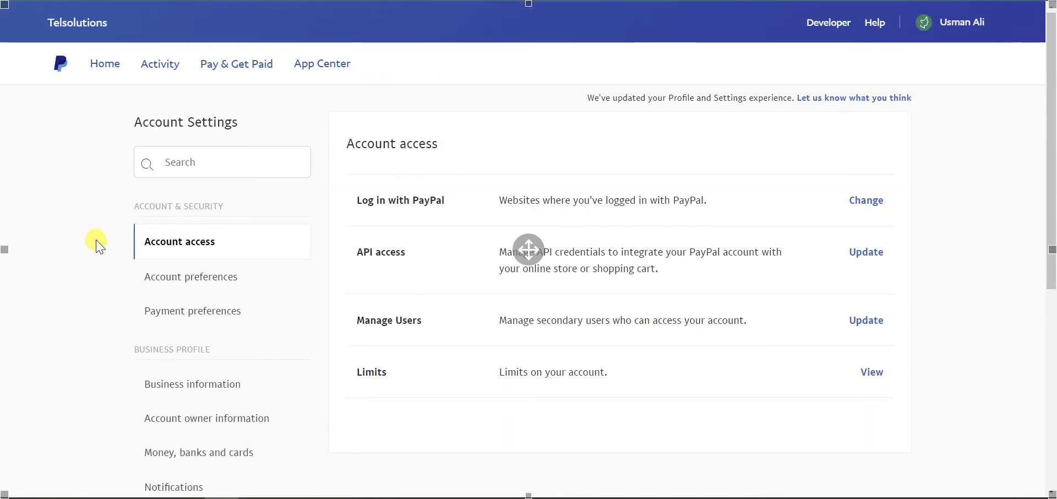
{"action": "scroll", "coordinate": [165, 253], "scroll_direction": "down", "scroll_amount": 3}
{"action": "left_click", "coordinate": [208, 249]}
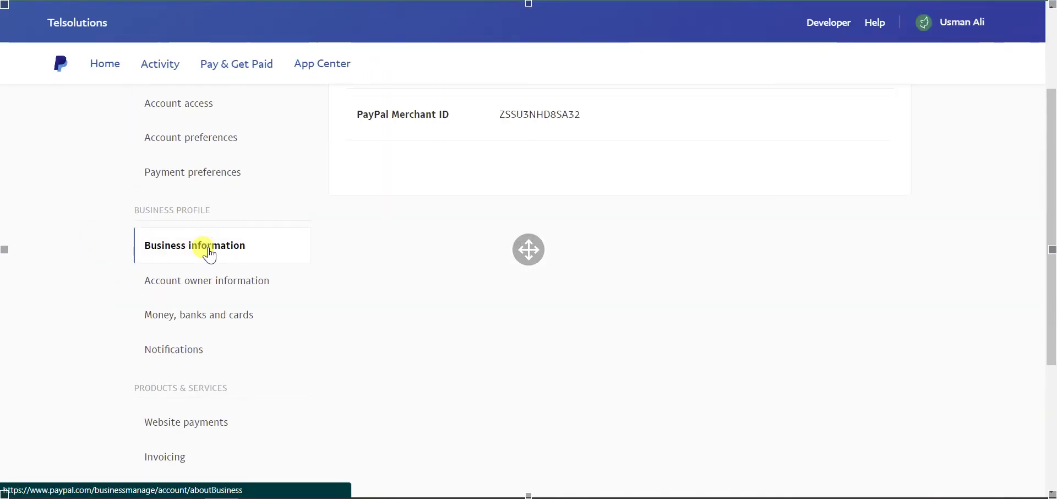
{"action": "scroll", "coordinate": [435, 319], "scroll_direction": "up", "scroll_amount": 3}
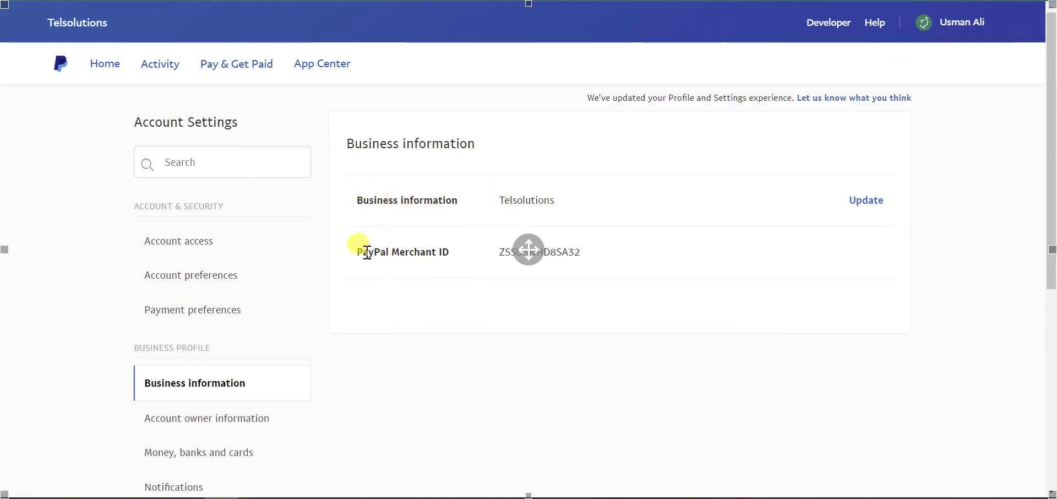
Highlight the PayPal Merchant ID entry in the business information to read its value.
{"action": "left_click_drag", "start_coordinate": [362, 252], "coordinate": [490, 243]}
{"action": "left_click_drag", "start_coordinate": [599, 254], "coordinate": [511, 249]}
{"action": "scroll", "coordinate": [518, 318], "scroll_direction": "down", "scroll_amount": 2}
{"action": "scroll", "coordinate": [573, 137], "scroll_direction": "up", "scroll_amount": 1}
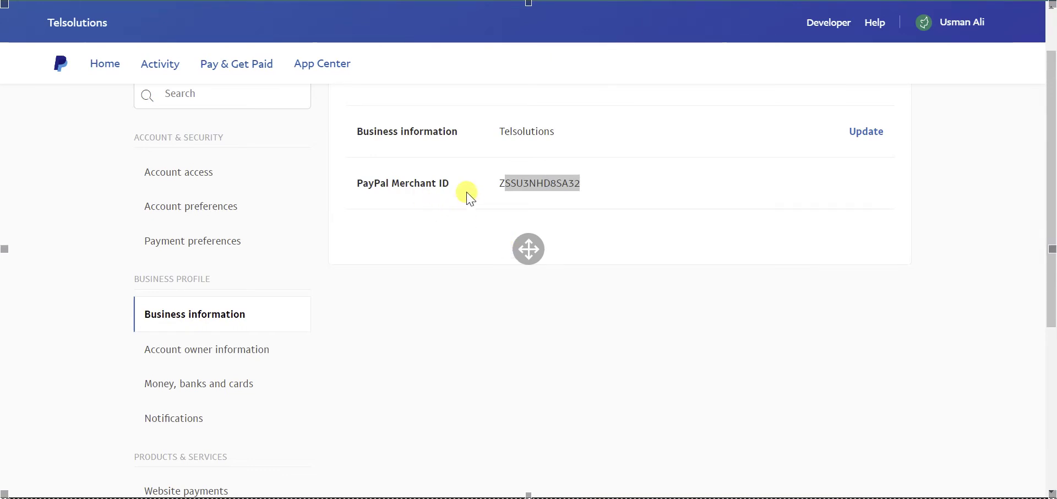
{"action": "left_click", "coordinate": [642, 262]}
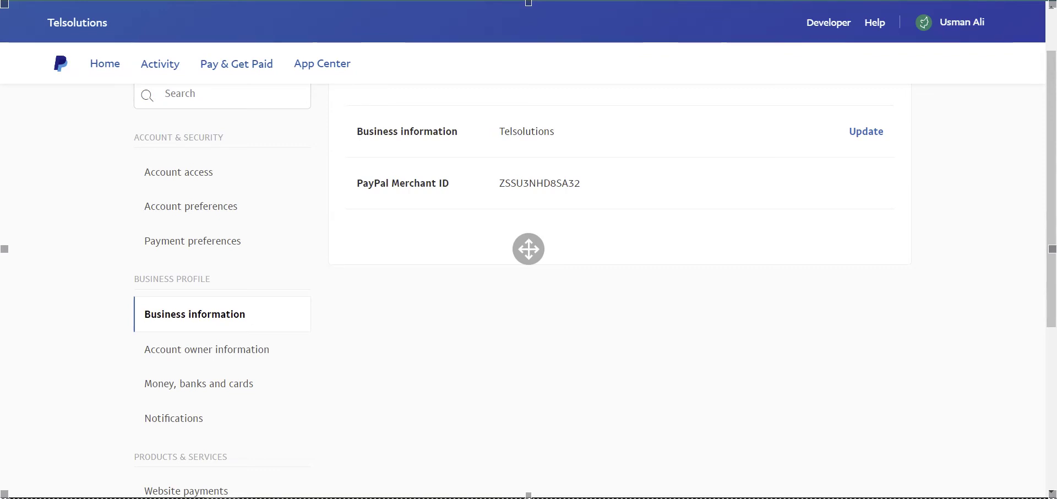
Switch to the PayPal Developer site and open its dashboard with the apps and credentials.
{"action": "left_click", "coordinate": [823, 31]}
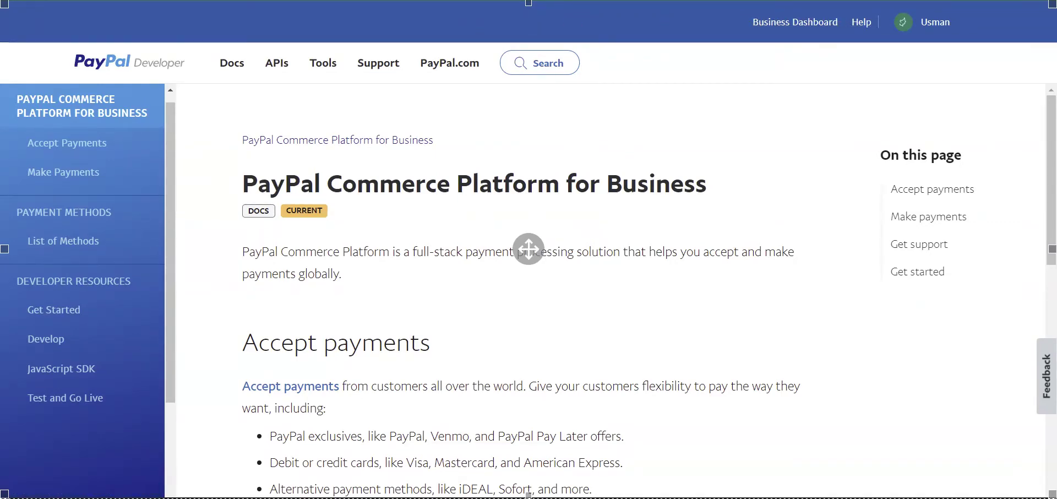
{"action": "left_click_drag", "start_coordinate": [529, 249], "coordinate": [529, 225]}
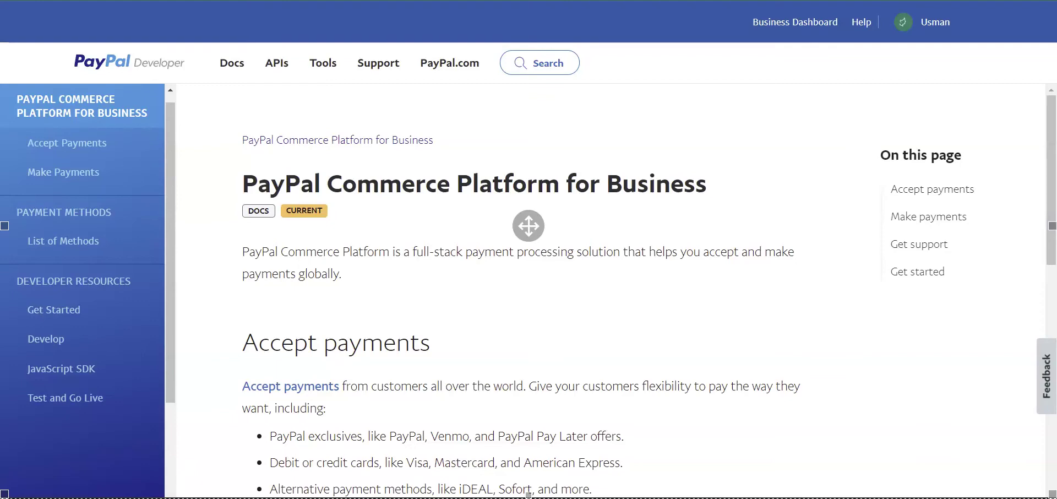
{"action": "left_click", "coordinate": [798, 24]}
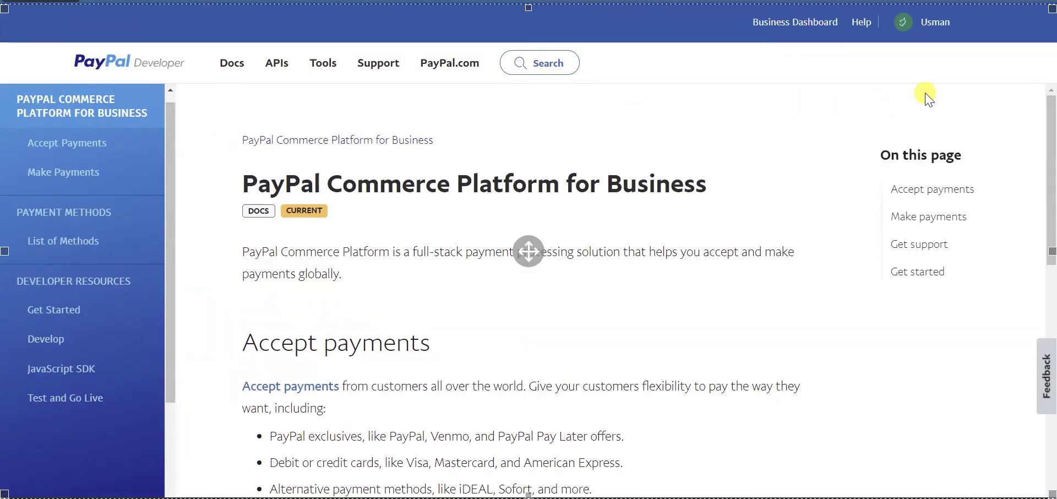
{"action": "left_click", "coordinate": [903, 21]}
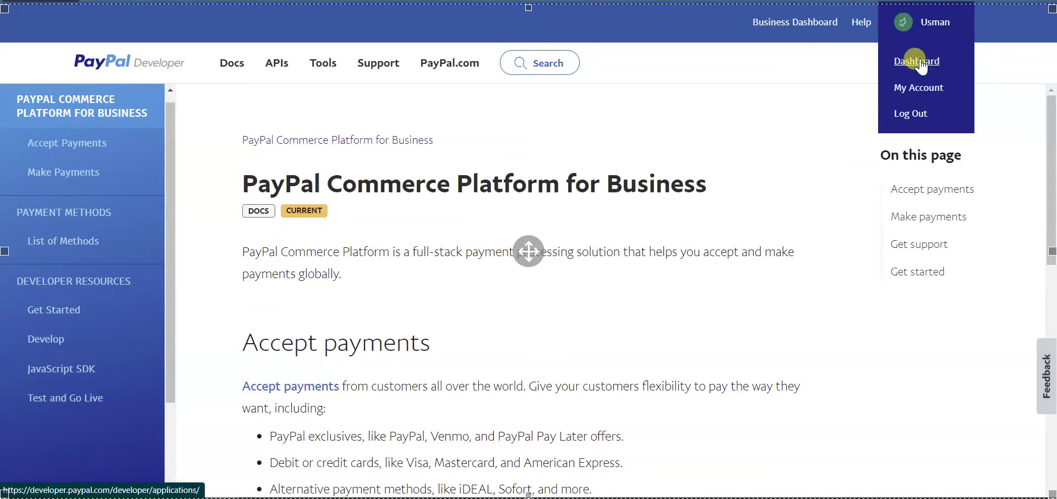
{"action": "left_click", "coordinate": [919, 61]}
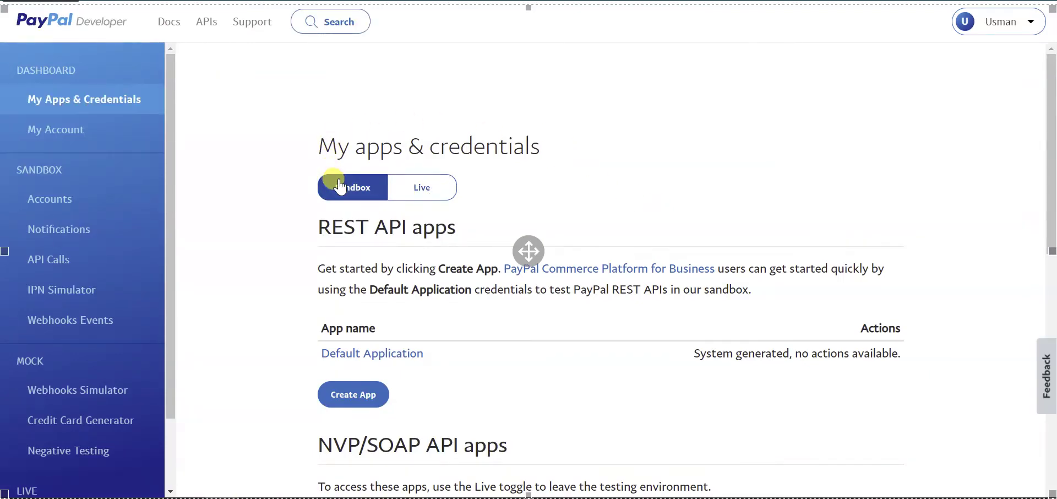
Set the apps and credentials to the Sandbox environment and start creating a new REST API app.
{"action": "left_click", "coordinate": [424, 187]}
{"action": "left_click", "coordinate": [350, 190]}
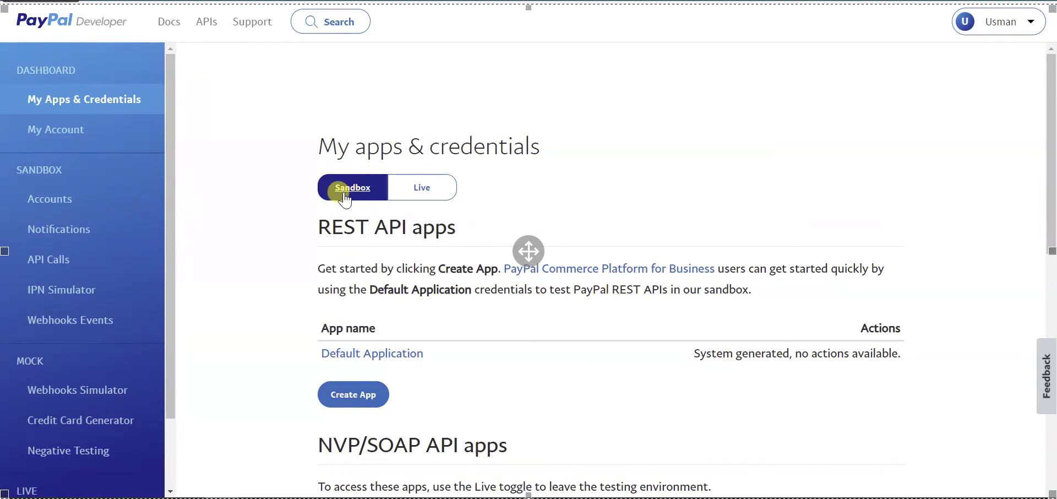
{"action": "scroll", "coordinate": [325, 242], "scroll_direction": "down", "scroll_amount": 2}
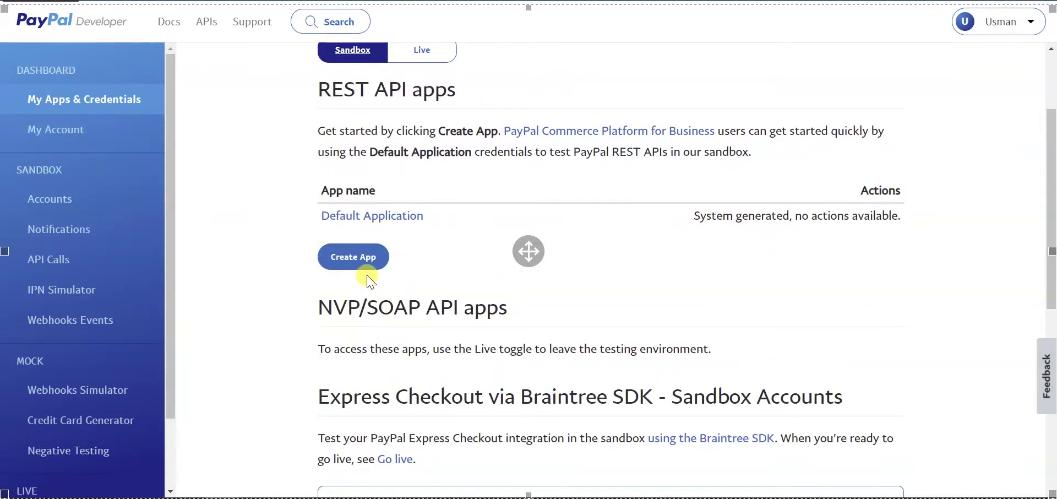
{"action": "scroll", "coordinate": [345, 260], "scroll_direction": "up", "scroll_amount": 2}
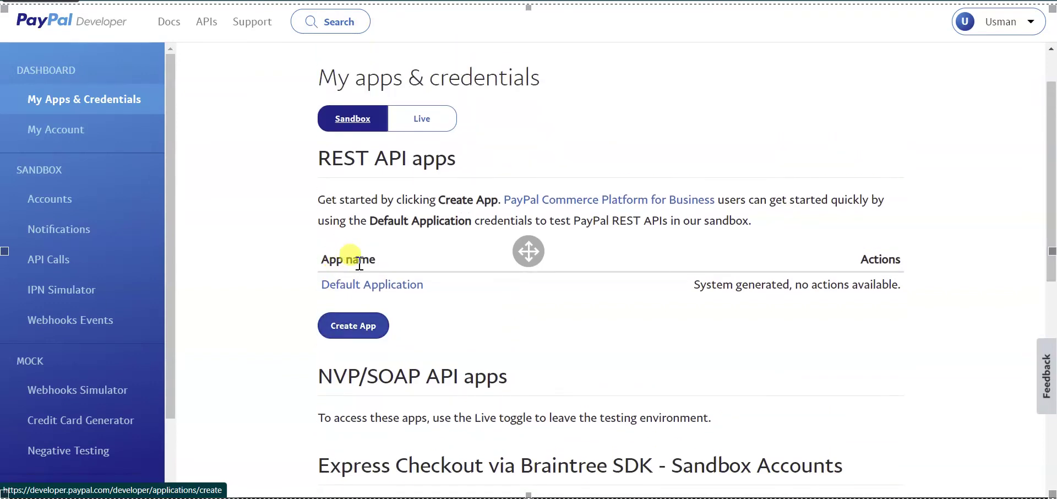
{"action": "scroll", "coordinate": [391, 250], "scroll_direction": "down", "scroll_amount": 1}
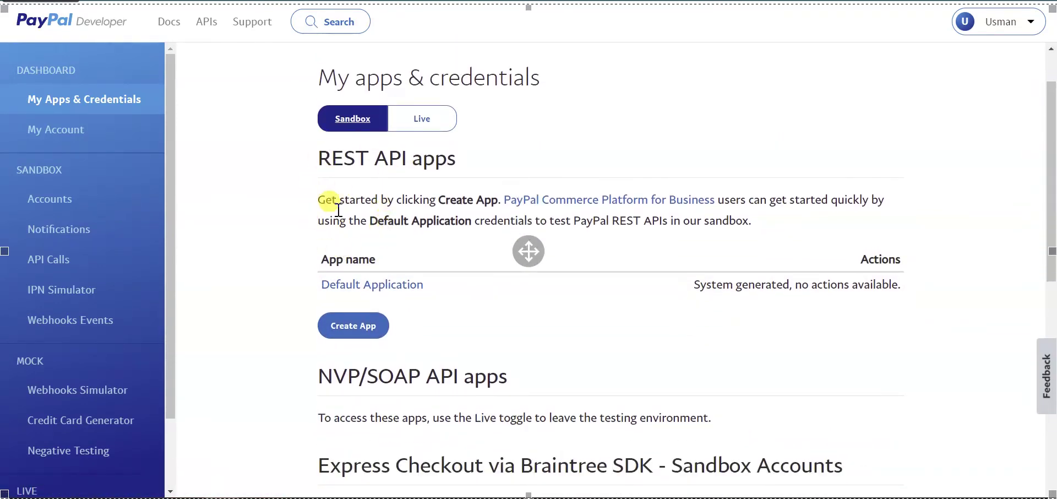
{"action": "left_click", "coordinate": [351, 329]}
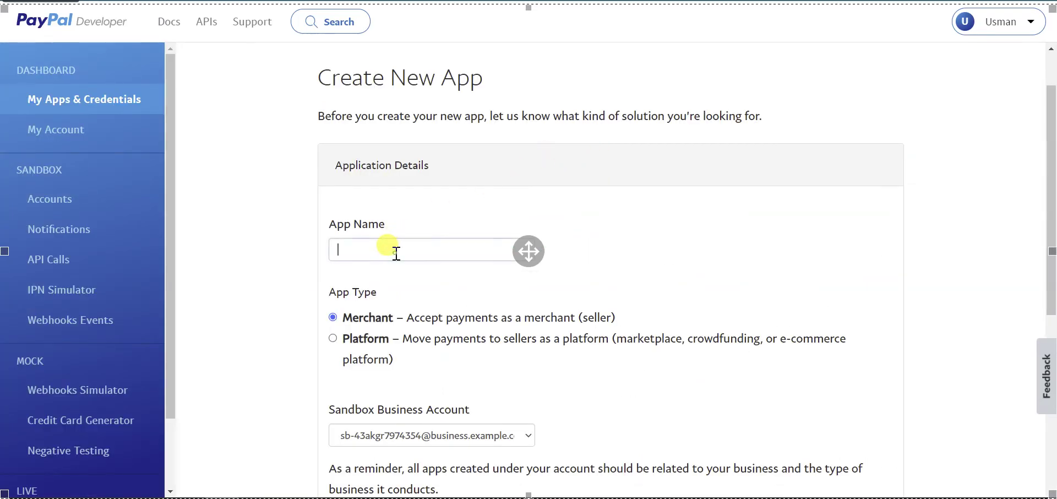
Name the new app "Wordpress website", correcting the misspelled first word with the spelling suggestion.
{"action": "left_click", "coordinate": [396, 251]}
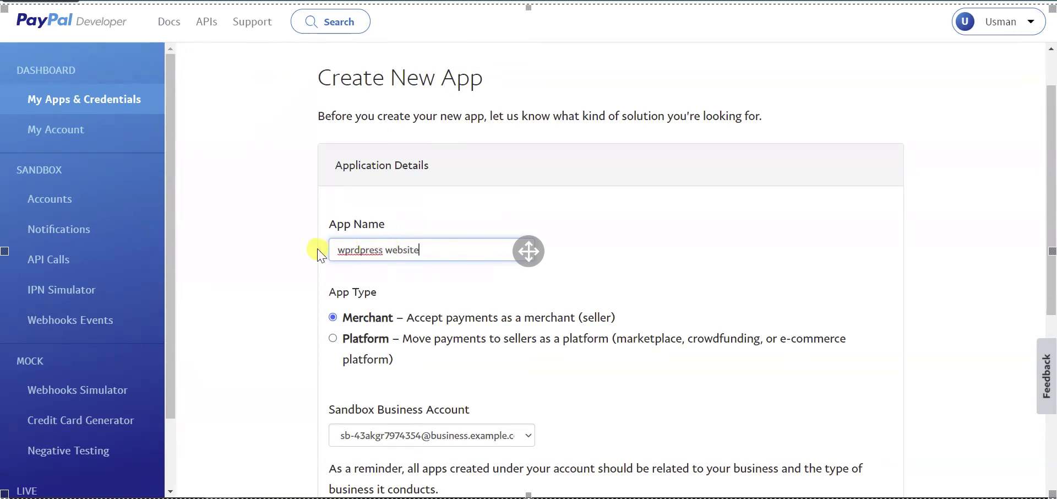
{"action": "right_click", "coordinate": [341, 247]}
{"action": "left_click", "coordinate": [397, 261]}
Choose the business account as the app's Sandbox Business Account and create the app with the Merchant type.
{"action": "scroll", "coordinate": [398, 291], "scroll_direction": "down", "scroll_amount": 3}
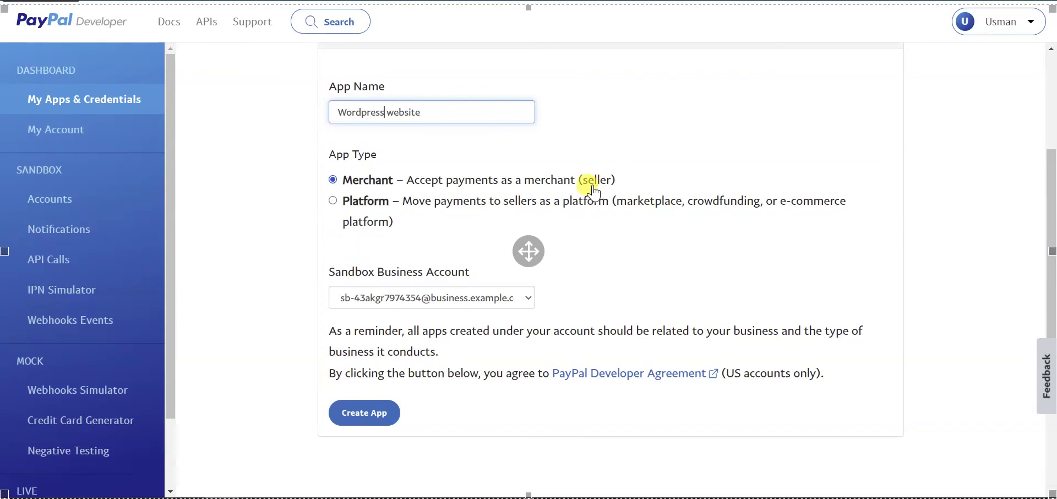
{"action": "scroll", "coordinate": [408, 253], "scroll_direction": "down", "scroll_amount": 4}
{"action": "scroll", "coordinate": [401, 237], "scroll_direction": "up", "scroll_amount": 2}
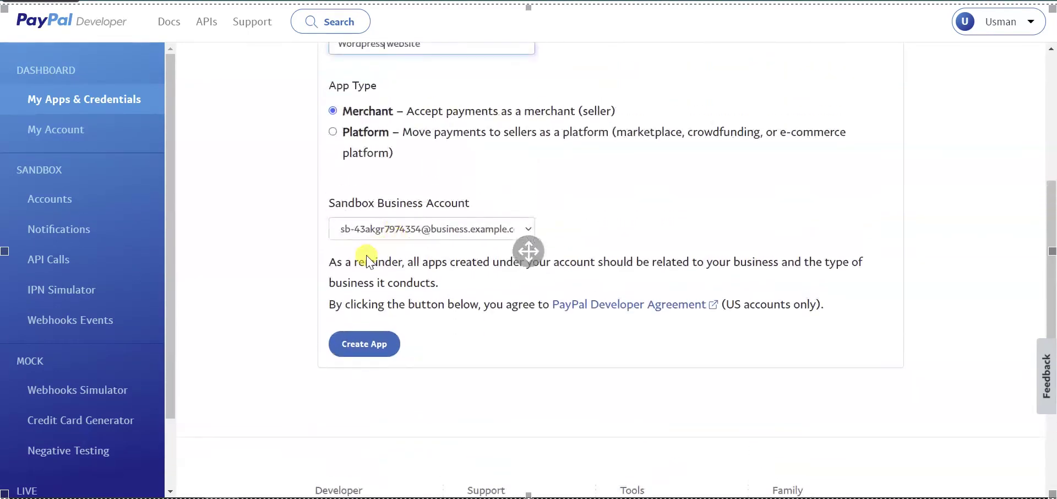
{"action": "left_click", "coordinate": [410, 228]}
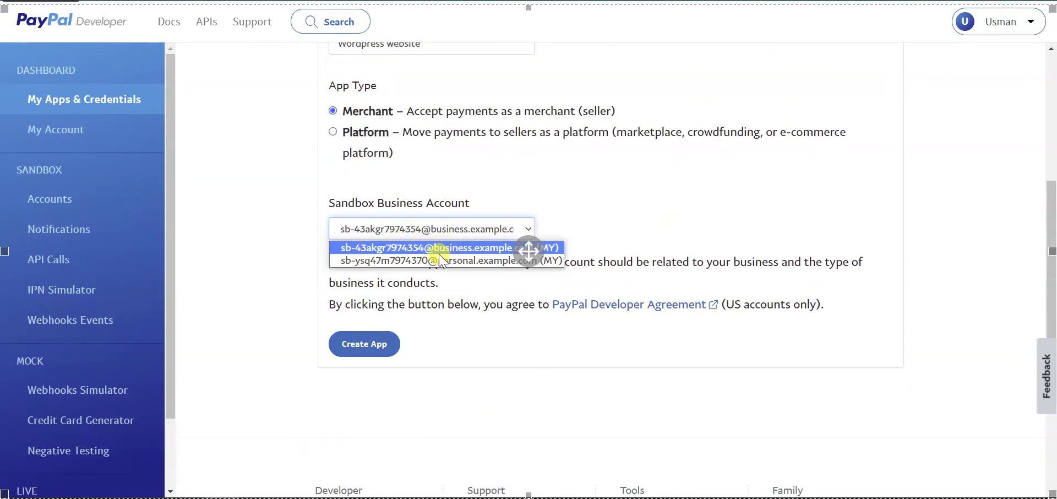
{"action": "left_click", "coordinate": [416, 261]}
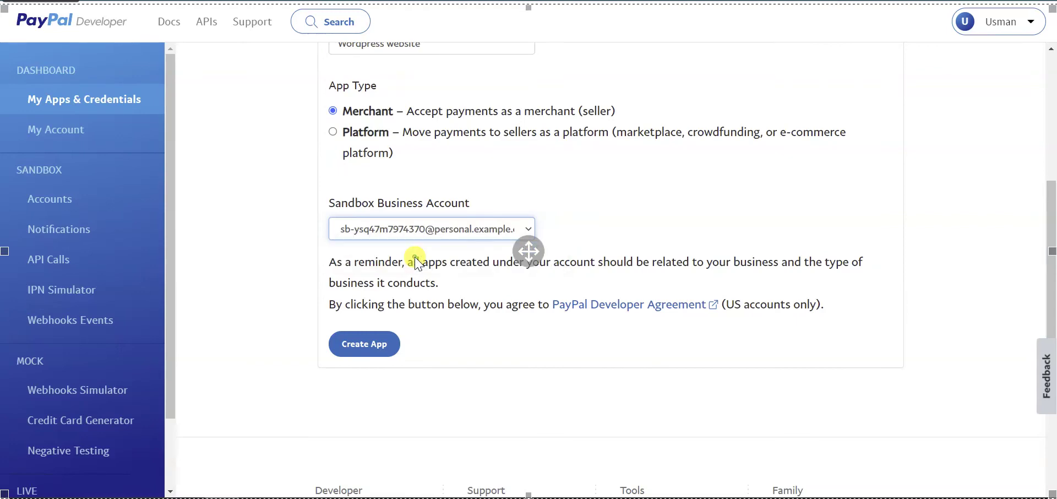
{"action": "left_click", "coordinate": [406, 229]}
{"action": "left_click", "coordinate": [399, 242]}
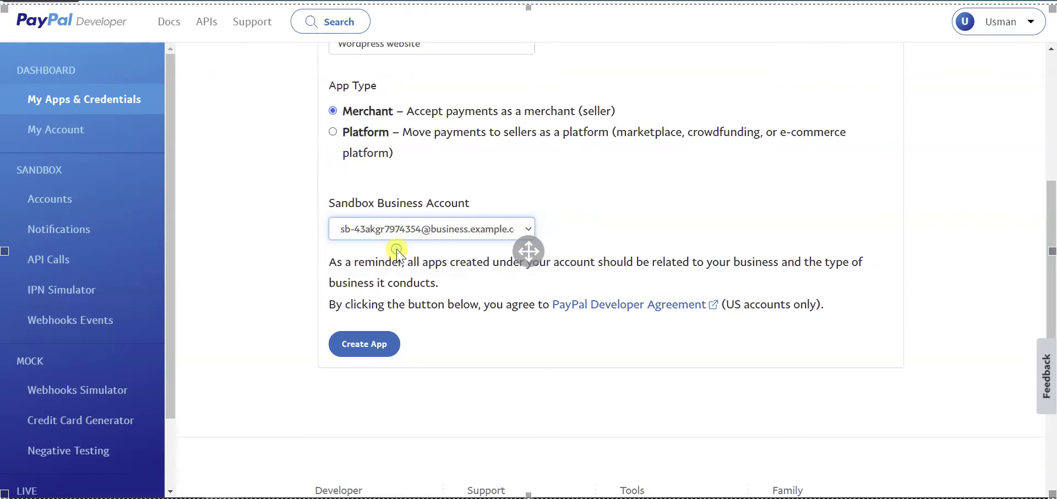
{"action": "left_click", "coordinate": [365, 349]}
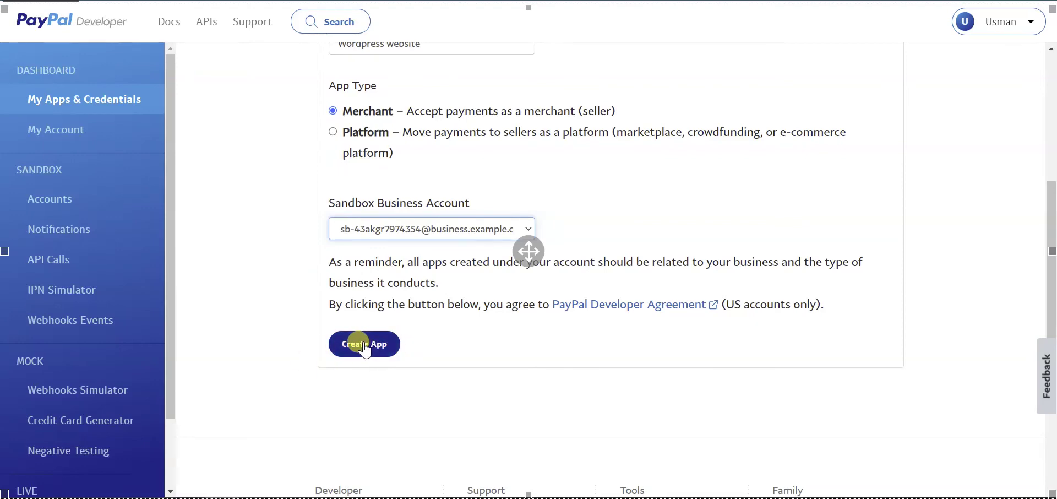
Leave the new Sandbox app form and return to the overview of apps and credentials.
{"action": "scroll", "coordinate": [556, 287], "scroll_direction": "up", "scroll_amount": 3}
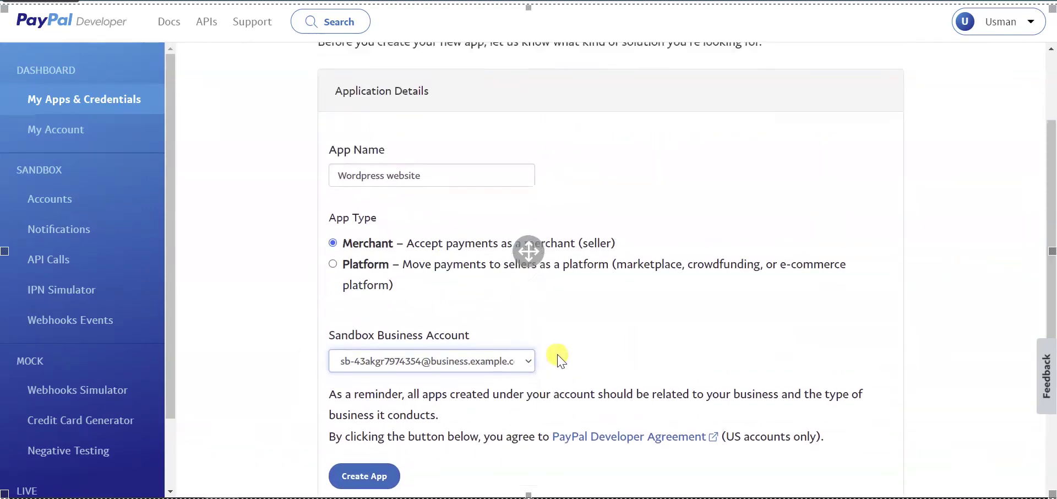
{"action": "scroll", "coordinate": [576, 346], "scroll_direction": "up", "scroll_amount": 1}
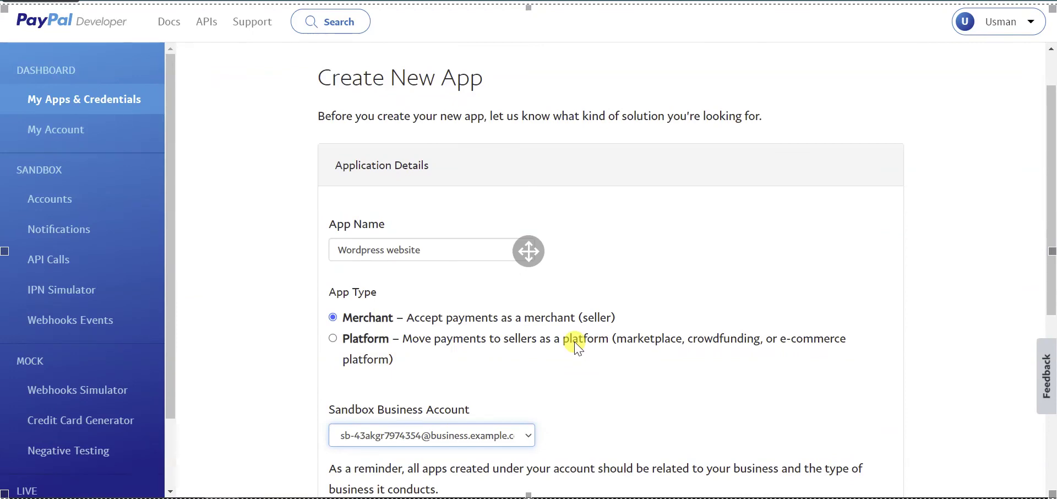
{"action": "scroll", "coordinate": [576, 345], "scroll_direction": "up", "scroll_amount": 1}
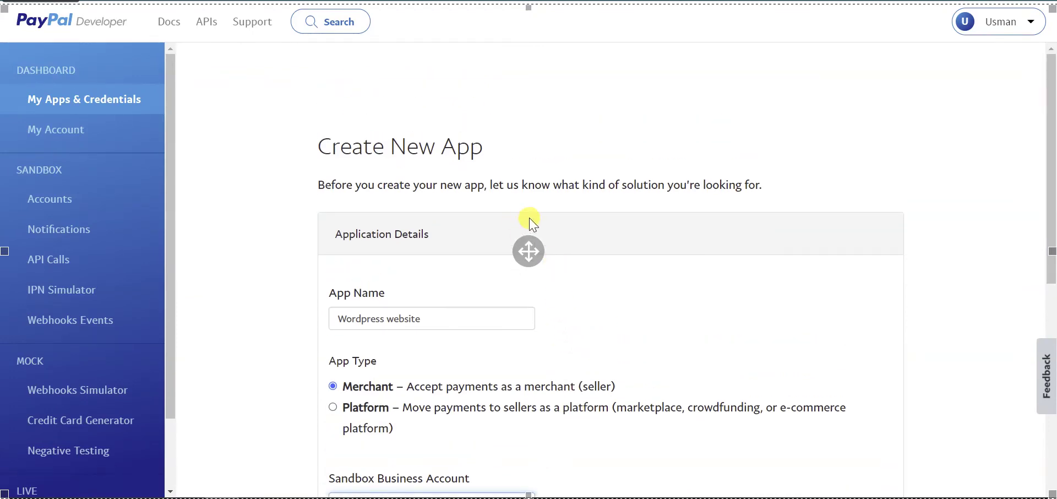
{"action": "left_click", "coordinate": [64, 133]}
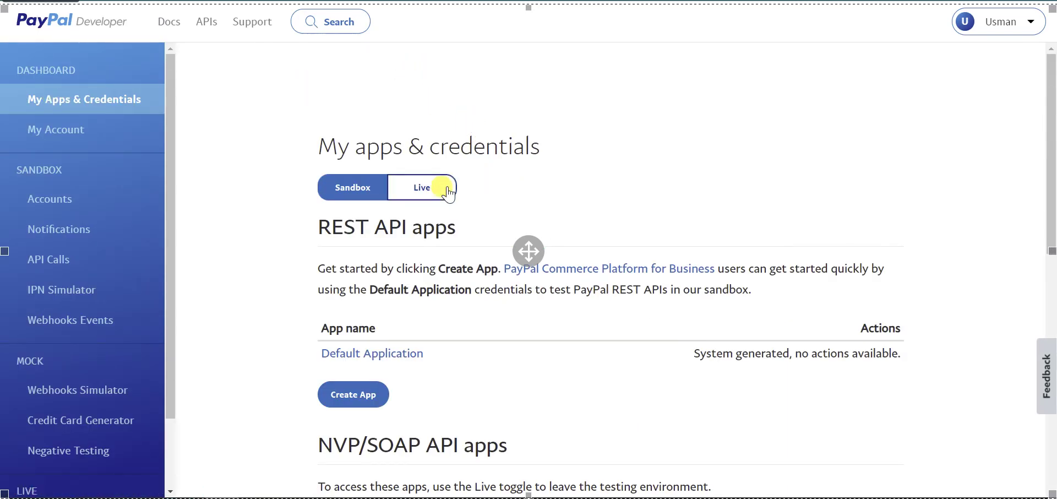
Set the apps and credentials to the Live environment and start creating a new REST API app.
{"action": "left_click", "coordinate": [426, 194]}
{"action": "scroll", "coordinate": [503, 182], "scroll_direction": "down", "scroll_amount": 3}
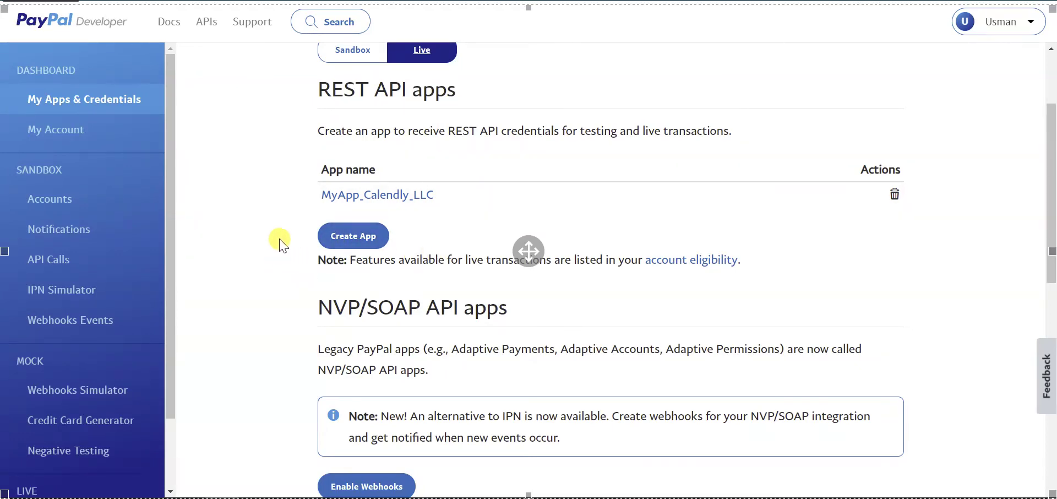
{"action": "left_click", "coordinate": [359, 242]}
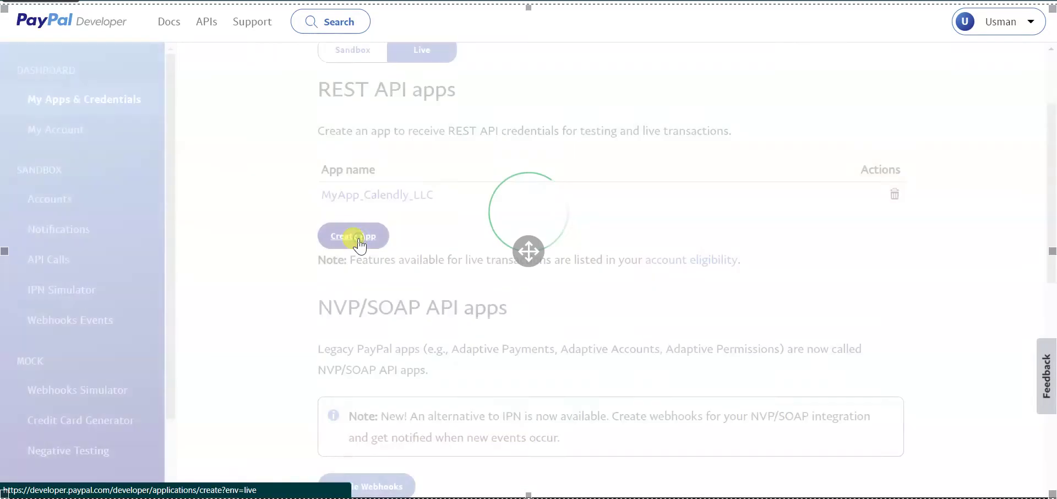
Name the live app "Wordpress website" using the suggested earlier entry and create it.
{"action": "left_click", "coordinate": [373, 178]}
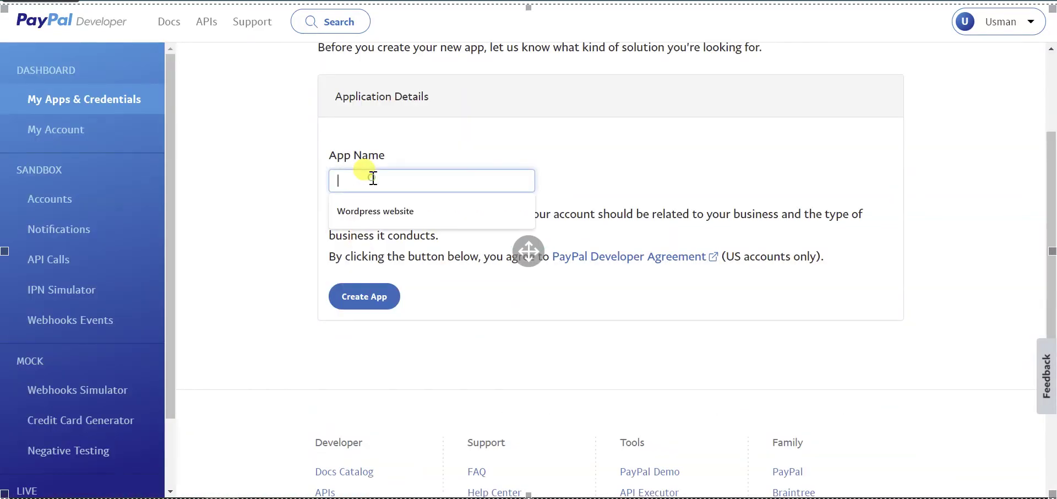
{"action": "left_click", "coordinate": [403, 211]}
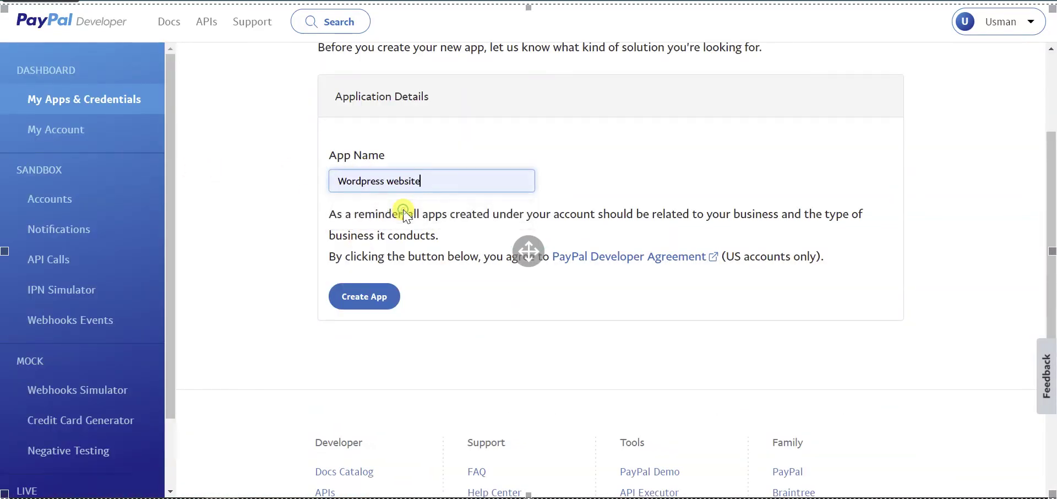
{"action": "left_click", "coordinate": [362, 302]}
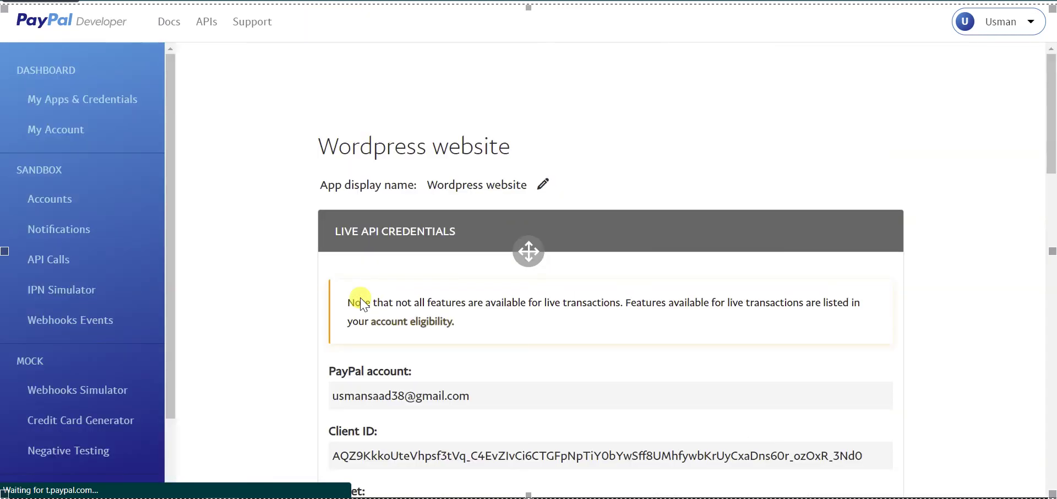
Examine the new live app's PayPal account, client ID and secret fields, along with its webhooks and app settings.
{"action": "scroll", "coordinate": [378, 309], "scroll_direction": "down", "scroll_amount": 5}
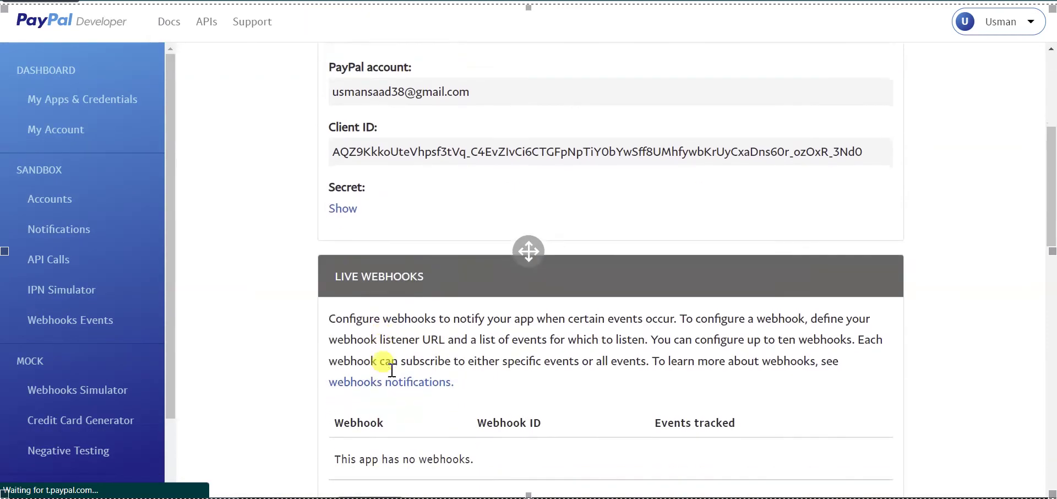
{"action": "scroll", "coordinate": [419, 259], "scroll_direction": "up", "scroll_amount": 3}
{"action": "left_click_drag", "start_coordinate": [473, 258], "coordinate": [357, 264]}
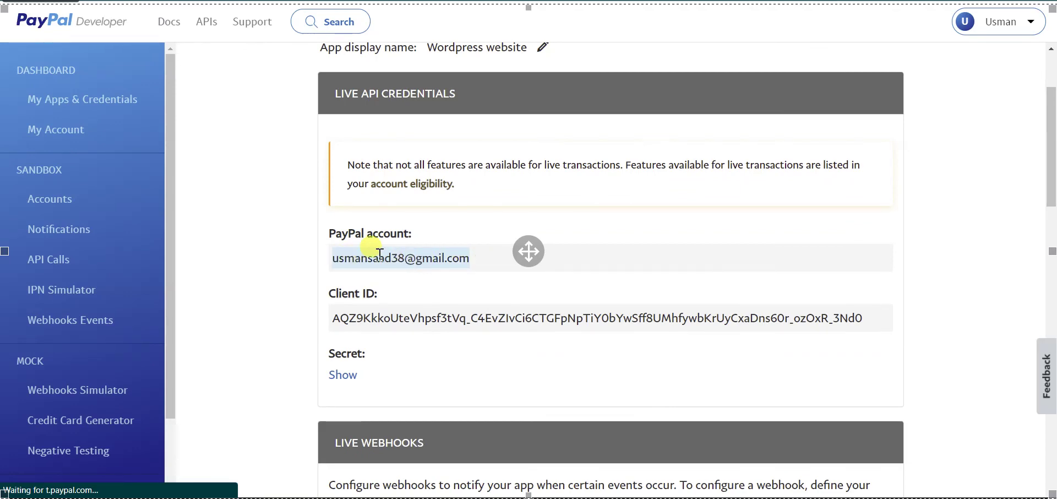
{"action": "left_click", "coordinate": [379, 255]}
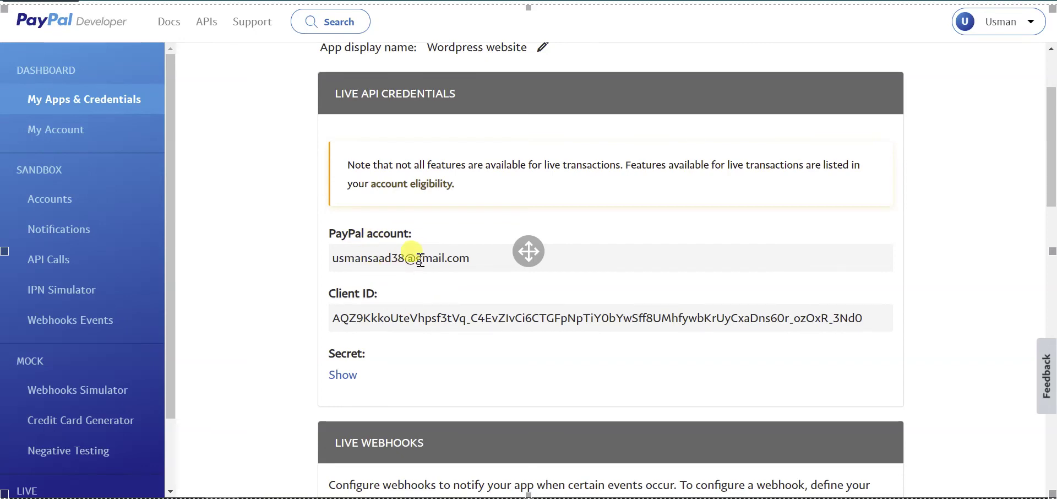
{"action": "scroll", "coordinate": [363, 289], "scroll_direction": "down", "scroll_amount": 1}
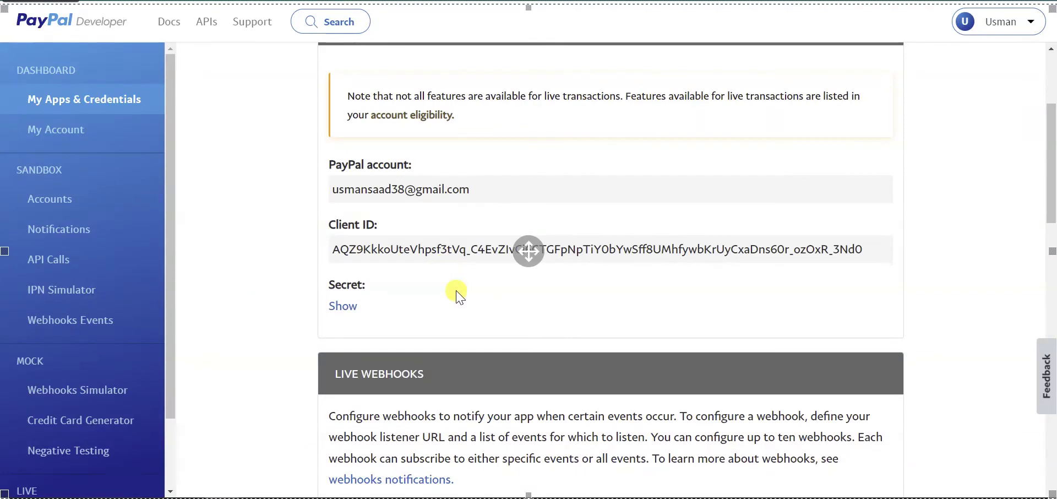
{"action": "scroll", "coordinate": [456, 294], "scroll_direction": "down", "scroll_amount": 3}
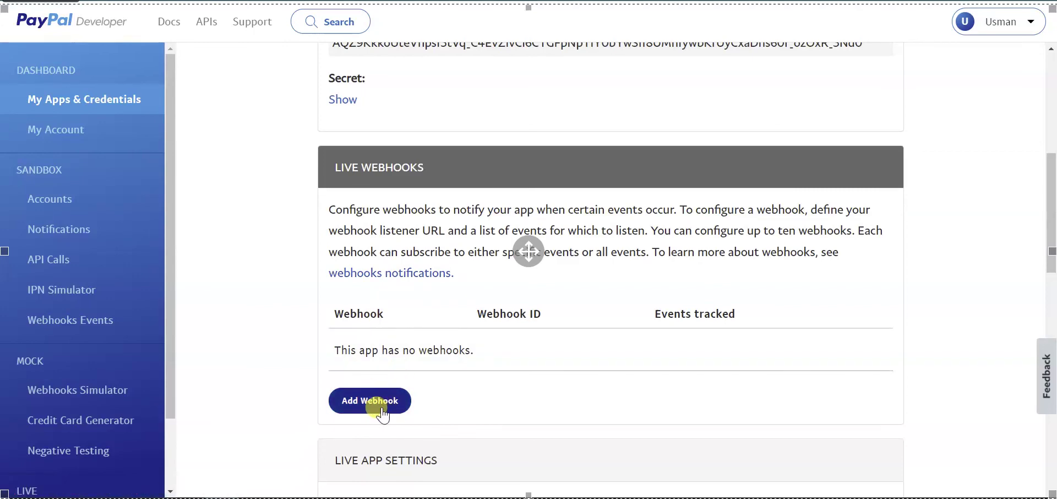
{"action": "scroll", "coordinate": [379, 405], "scroll_direction": "down", "scroll_amount": 3}
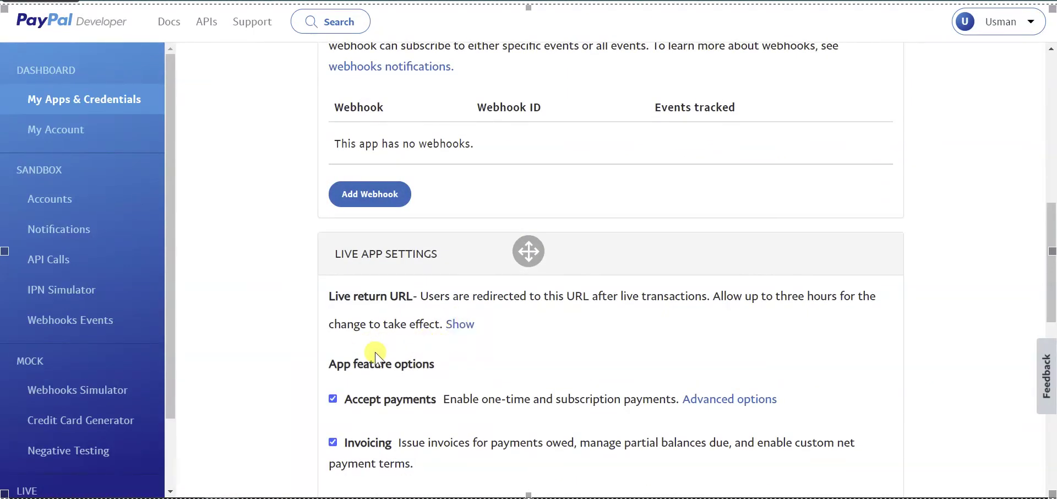
{"action": "scroll", "coordinate": [765, 259], "scroll_direction": "up", "scroll_amount": 10}
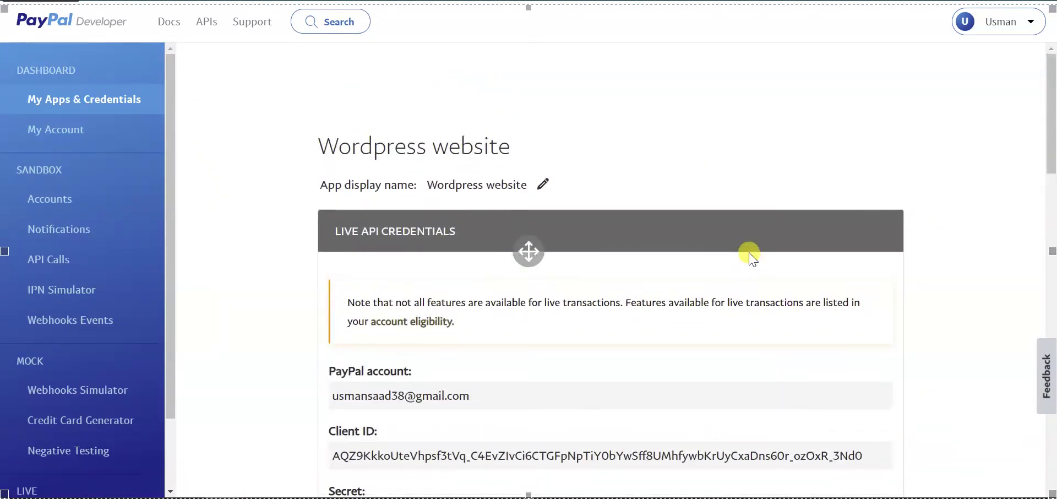